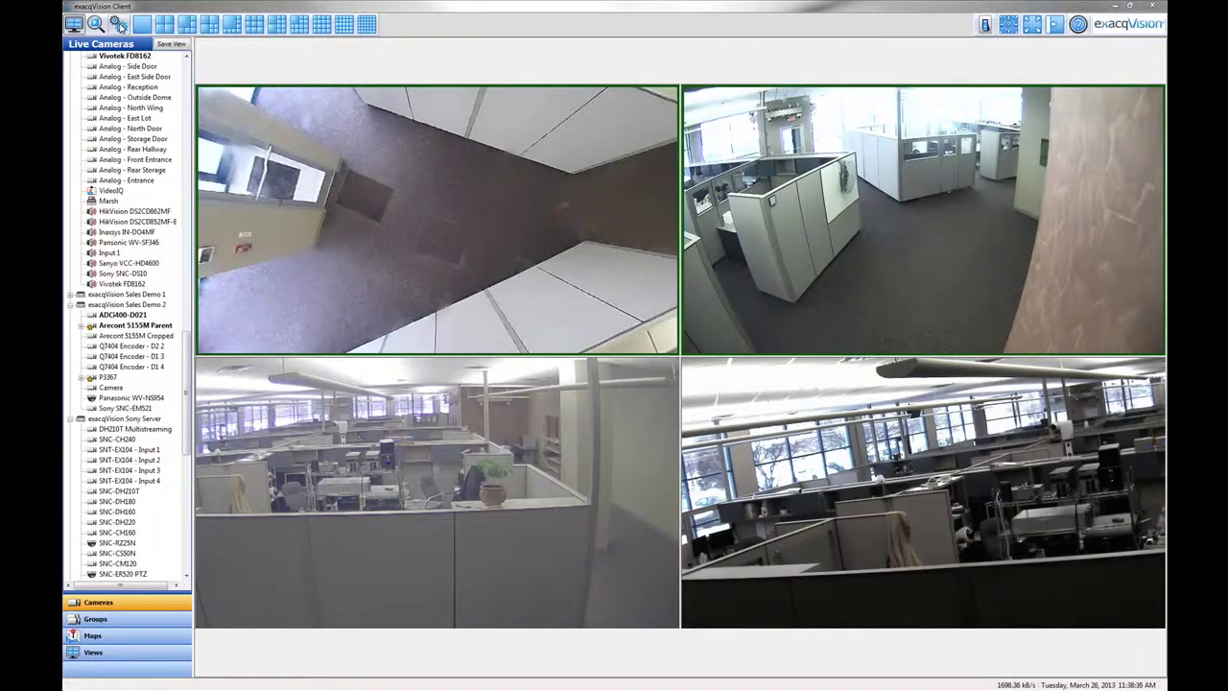
Switch to the configuration view and go to the Users page
click(118, 24)
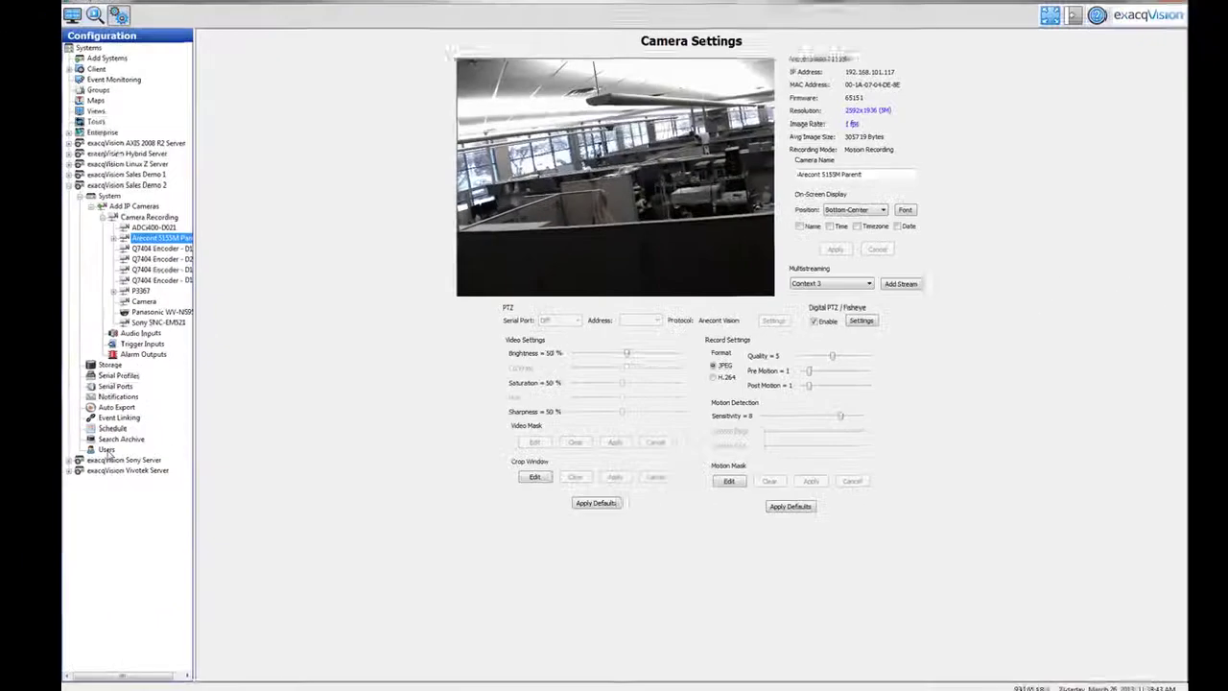
click(122, 447)
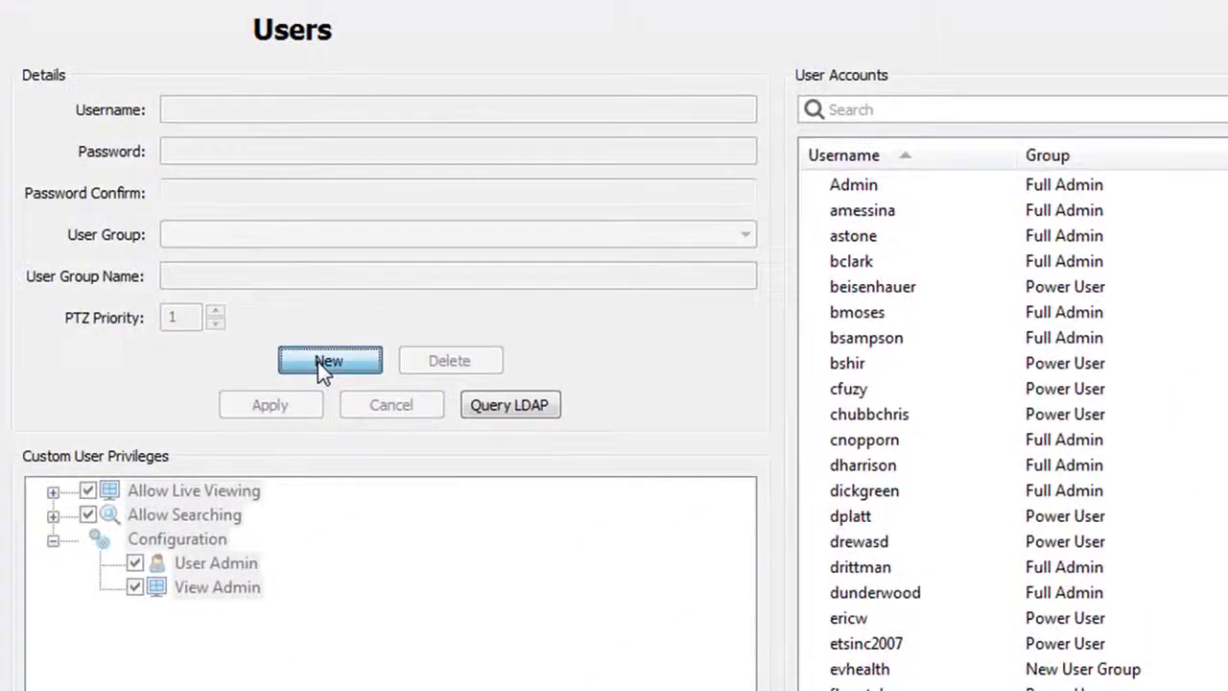
Start a new user named aaa-exacq and enter and confirm its password
click(317, 361)
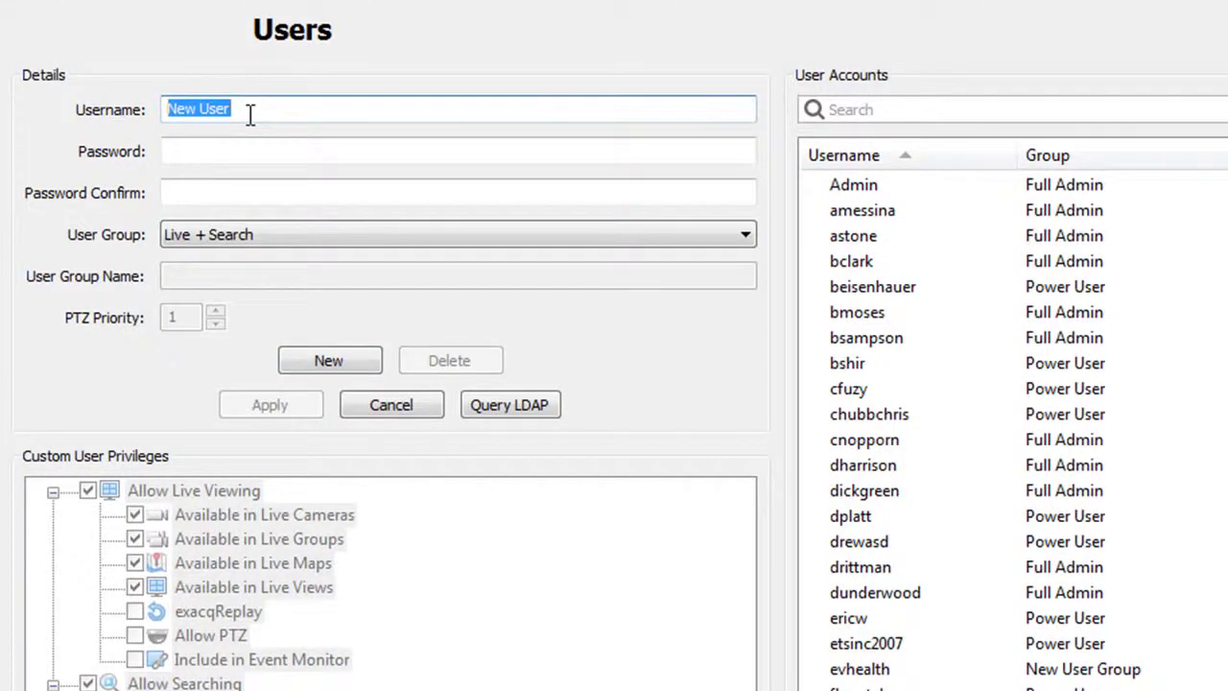
text(aaa-exacq)
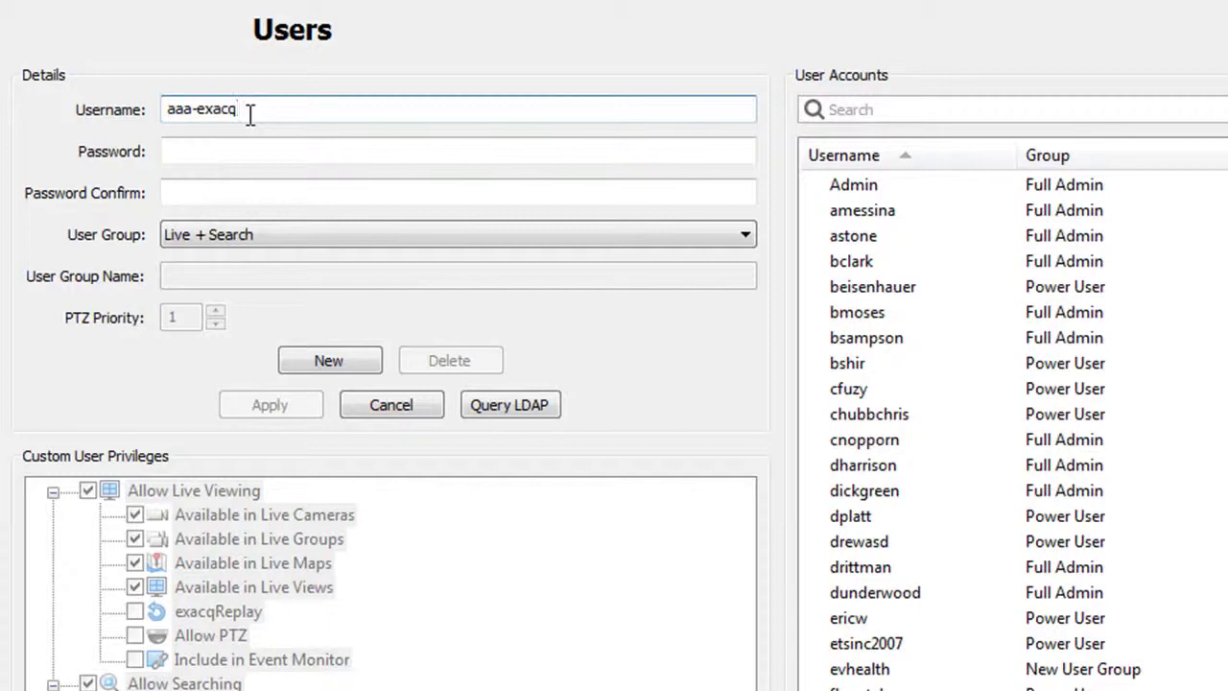
key(Tab)
text(12345)
key(Tab)
text(12345)
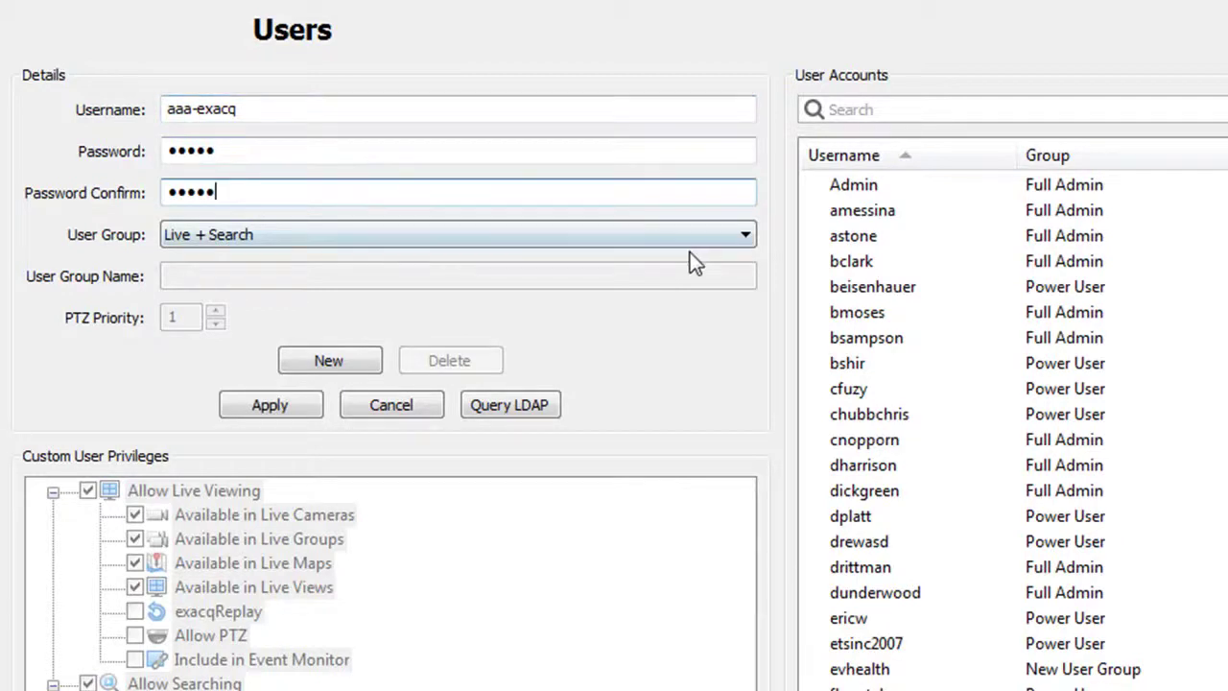
Set aaa-exacq's user group to Full Admin and sort the accounts by username
click(743, 245)
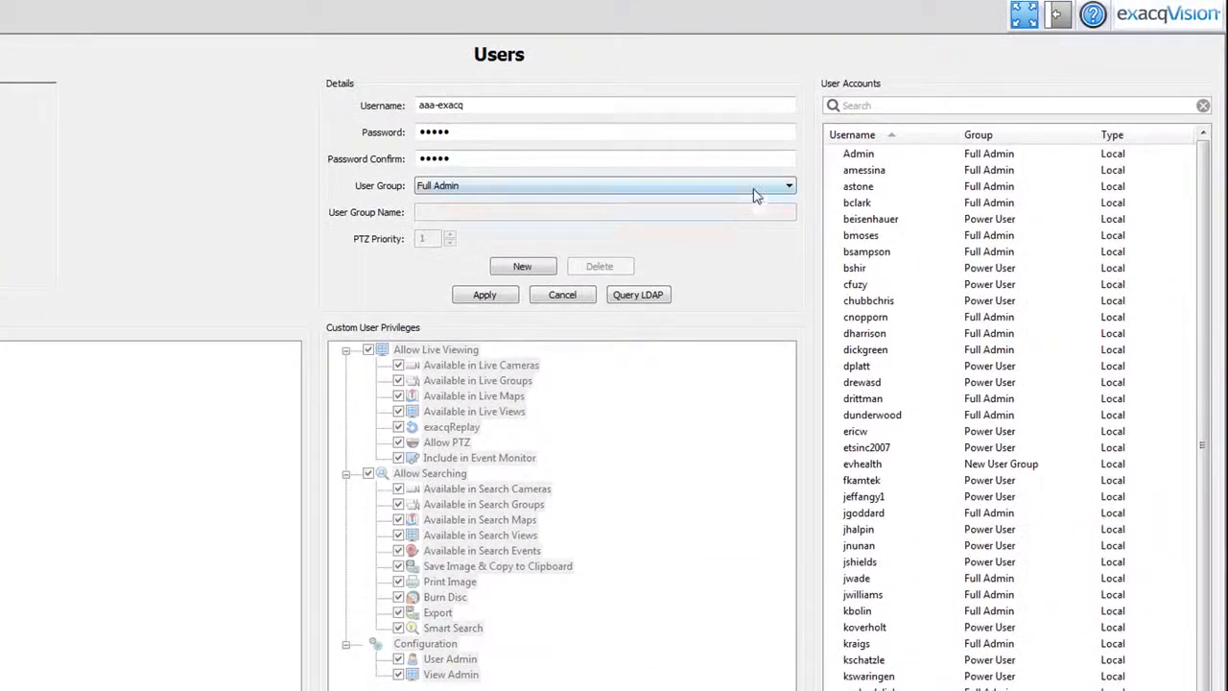
click(753, 191)
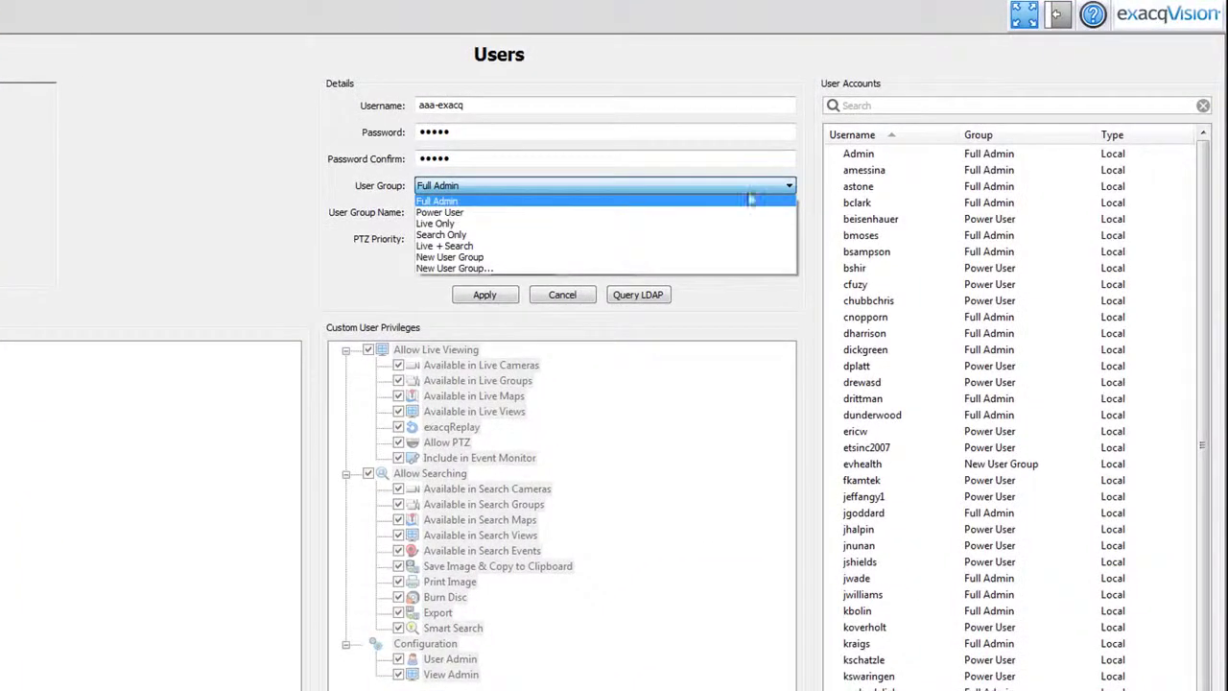
click(731, 200)
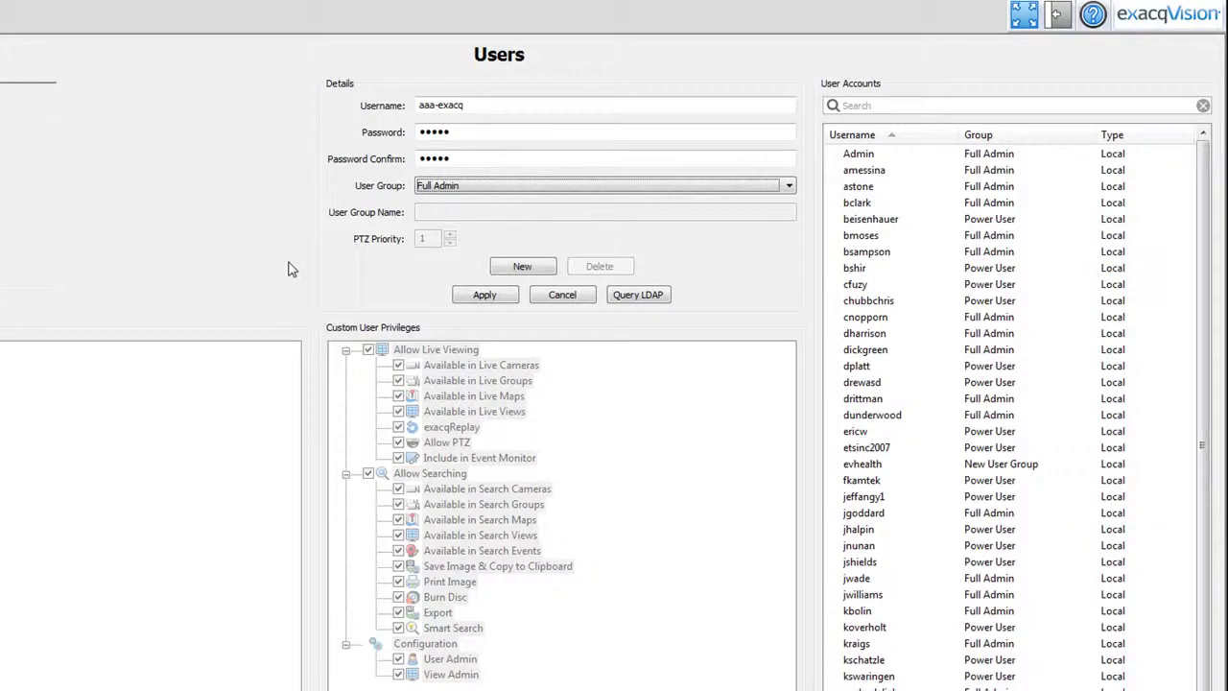
click(892, 135)
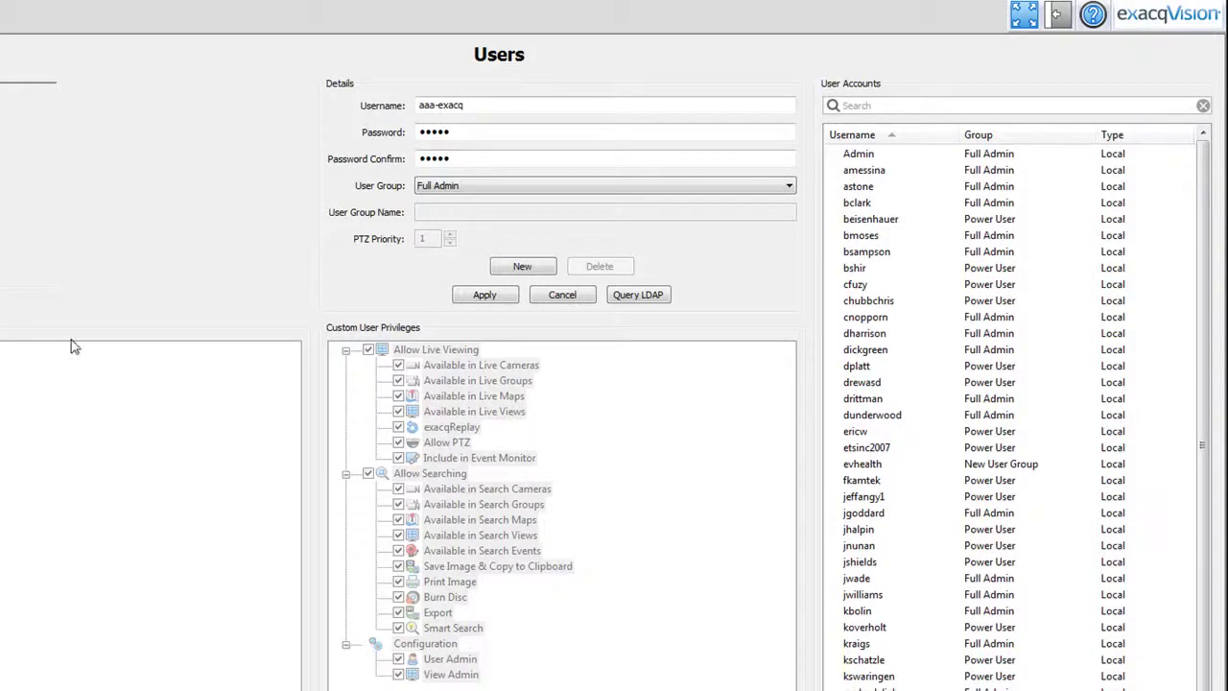
Sort the account list by group and username, then search for an existing account by username
mouse_move(1205, 374)
mouse_down()
mouse_move(1205, 571)
mouse_move(1206, 360)
mouse_up()
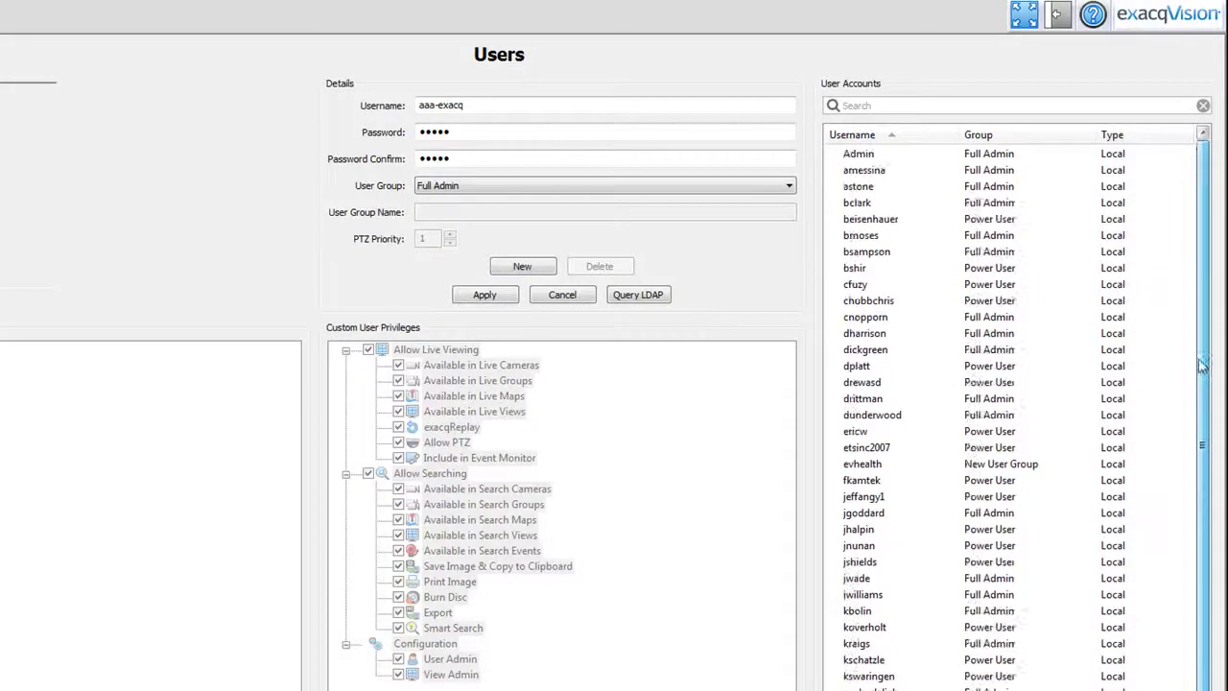
click(896, 135)
click(1003, 135)
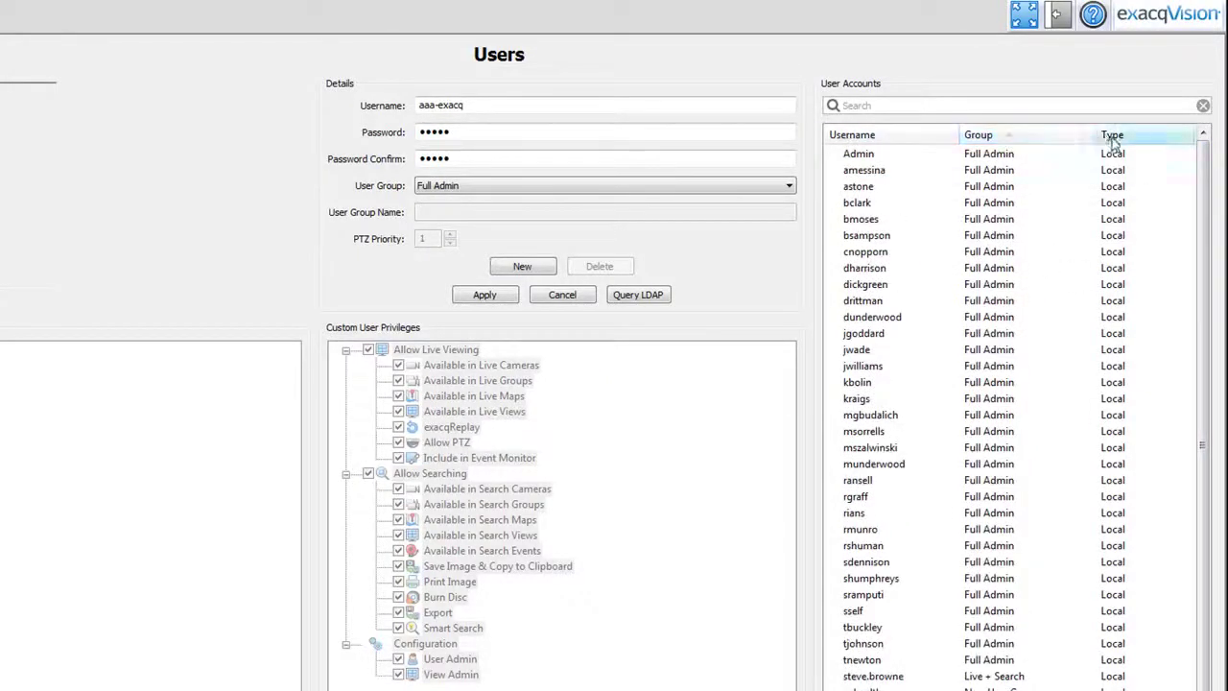
click(935, 139)
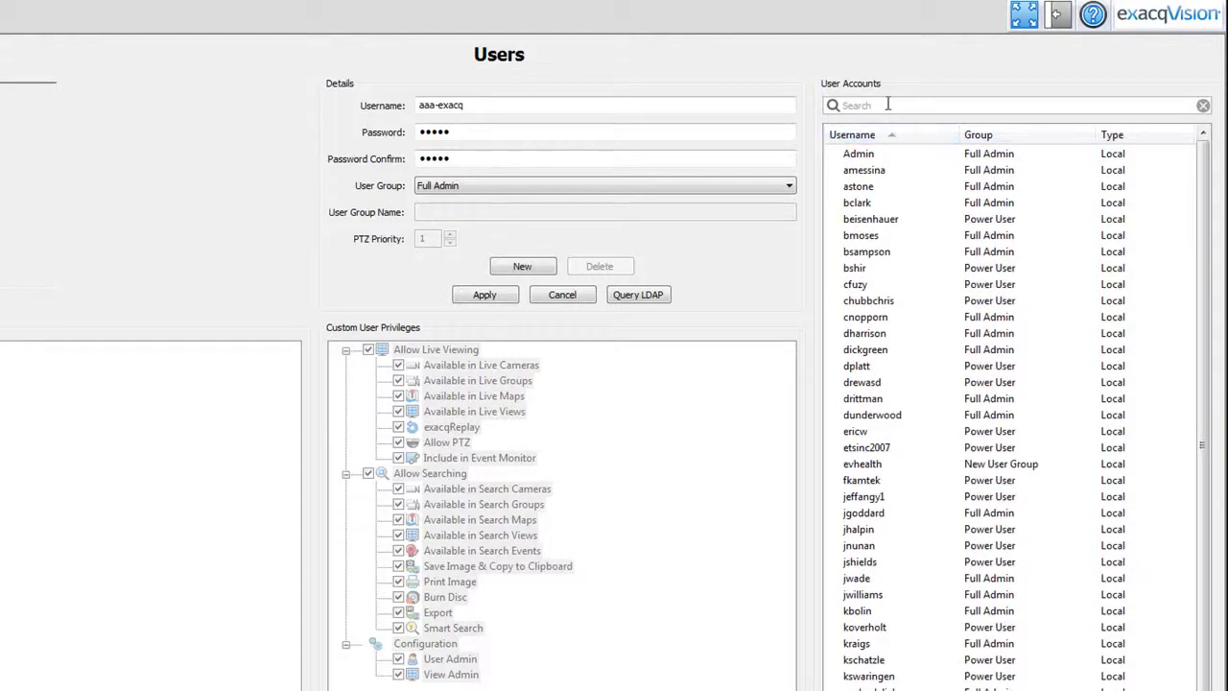
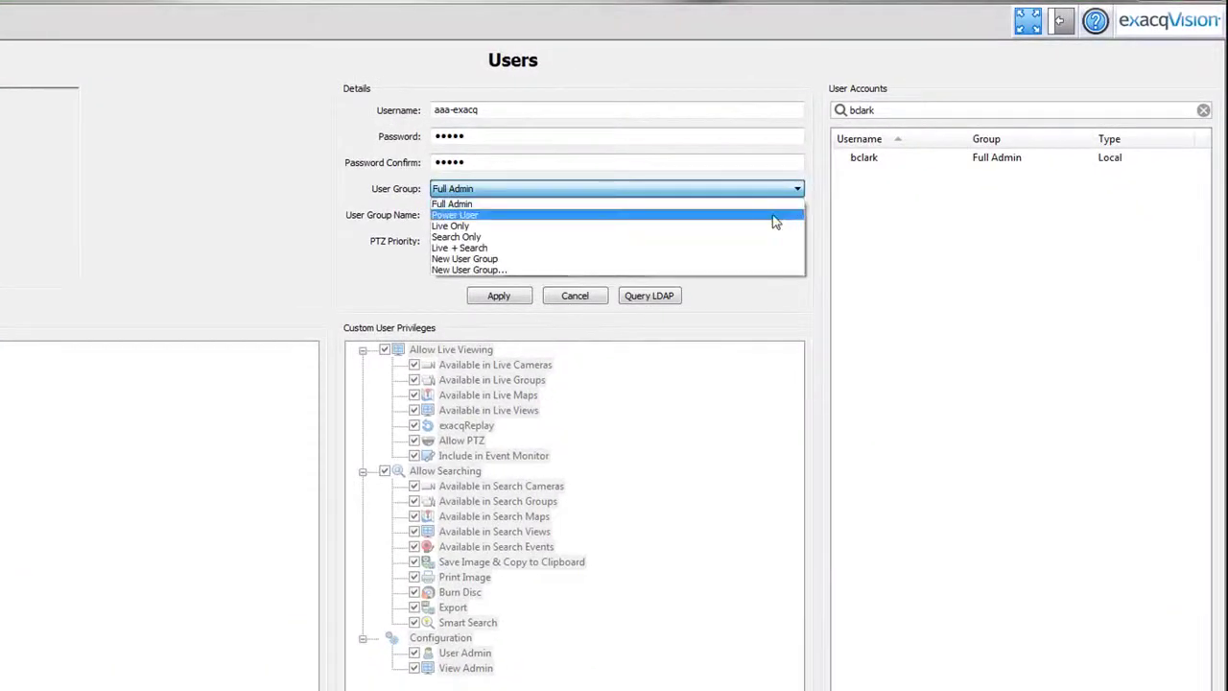
Try Power User (with View Admin), Live Only and Search Only, then assign Live + Search
click(774, 219)
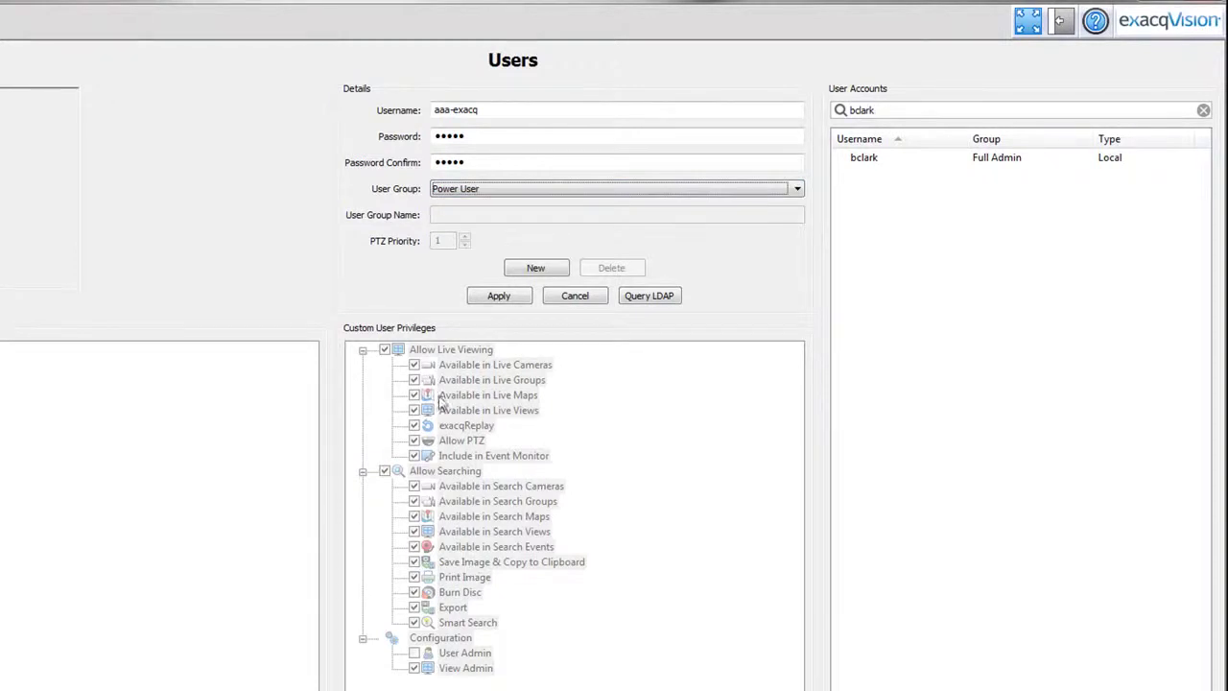
click(413, 667)
click(796, 188)
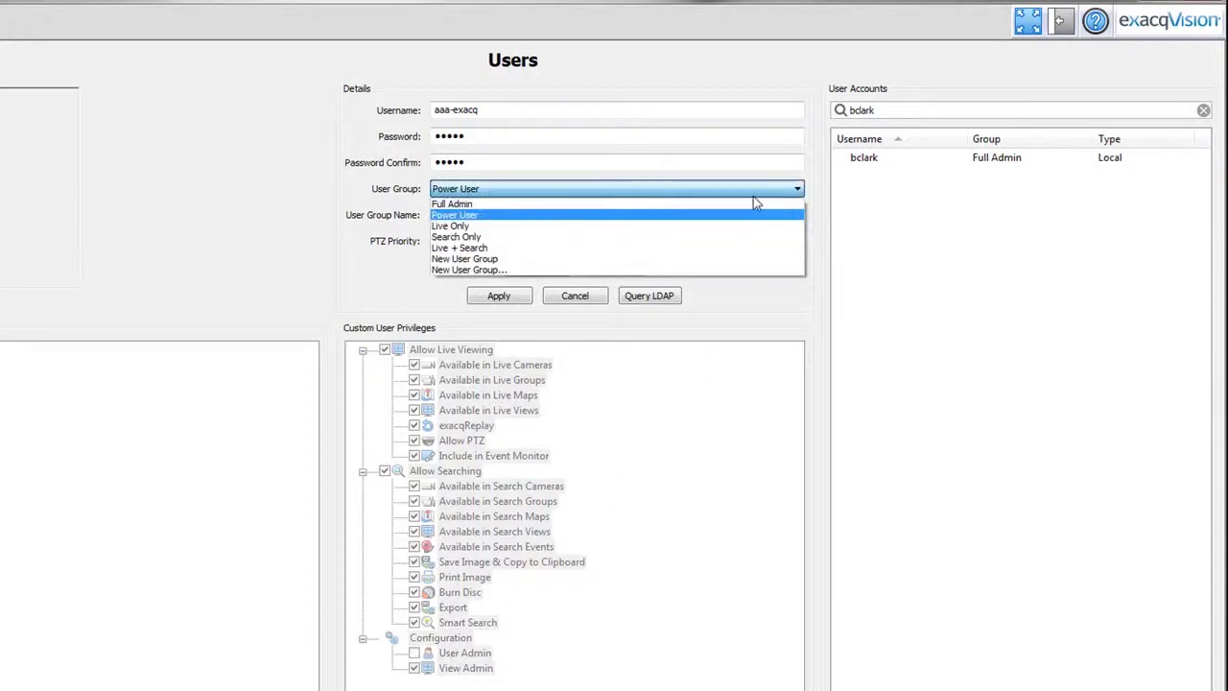
click(703, 228)
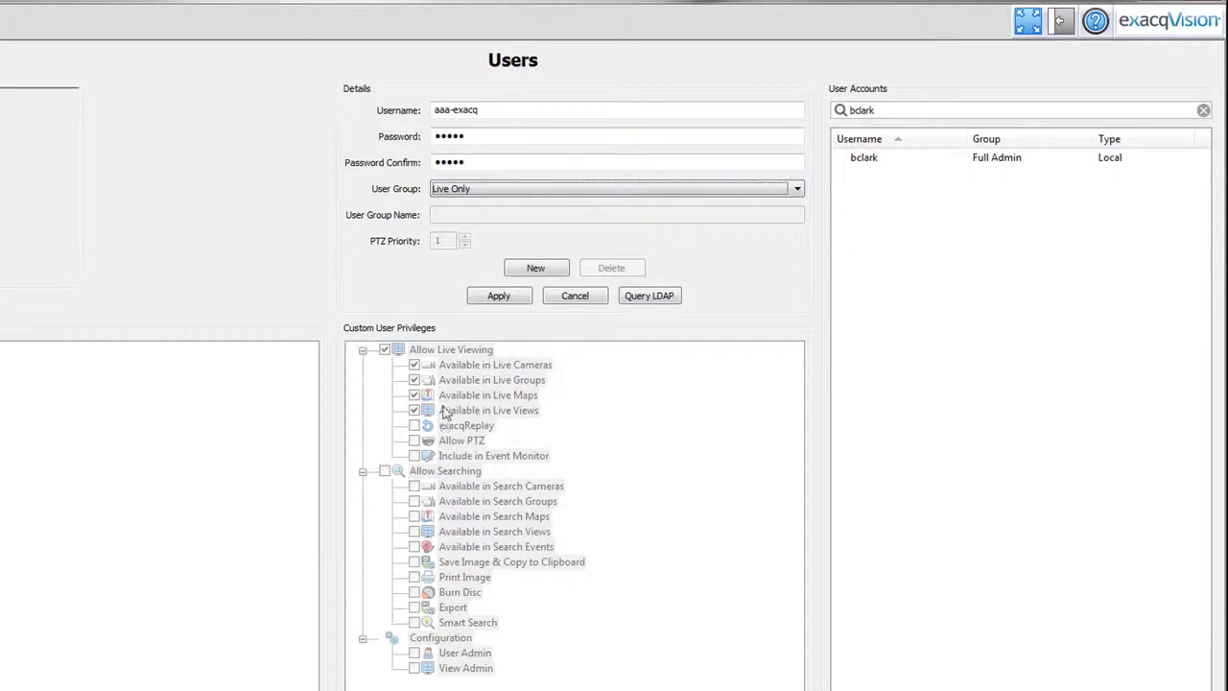
click(712, 192)
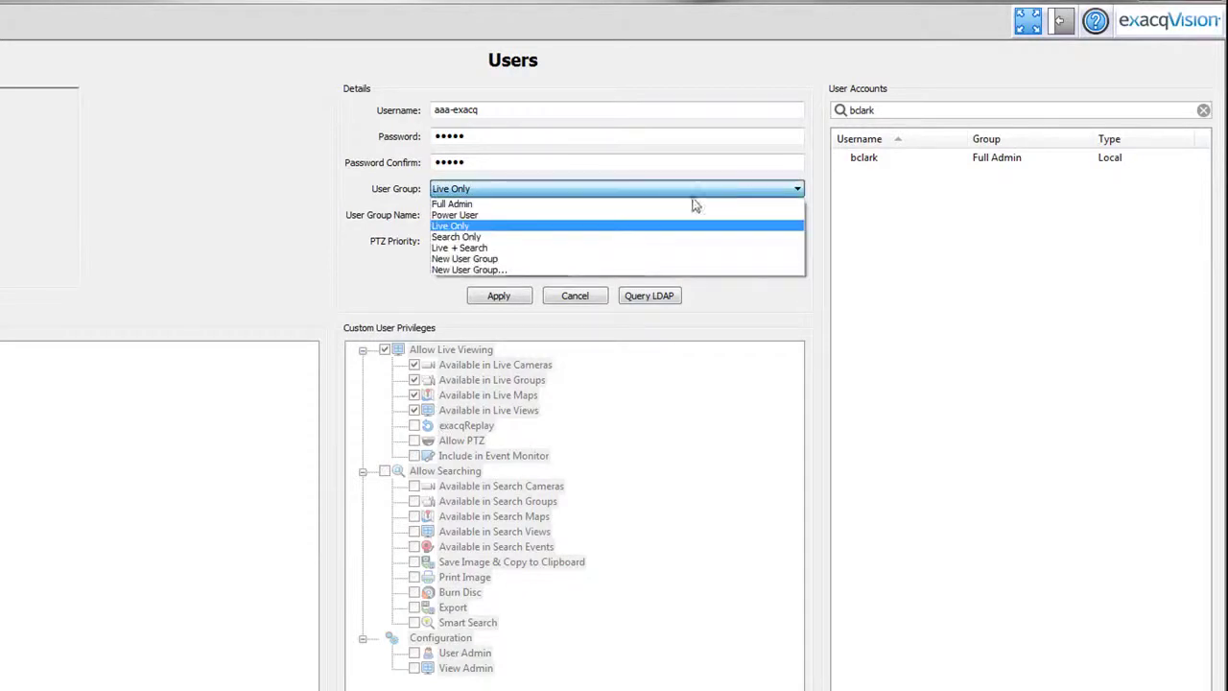
click(662, 236)
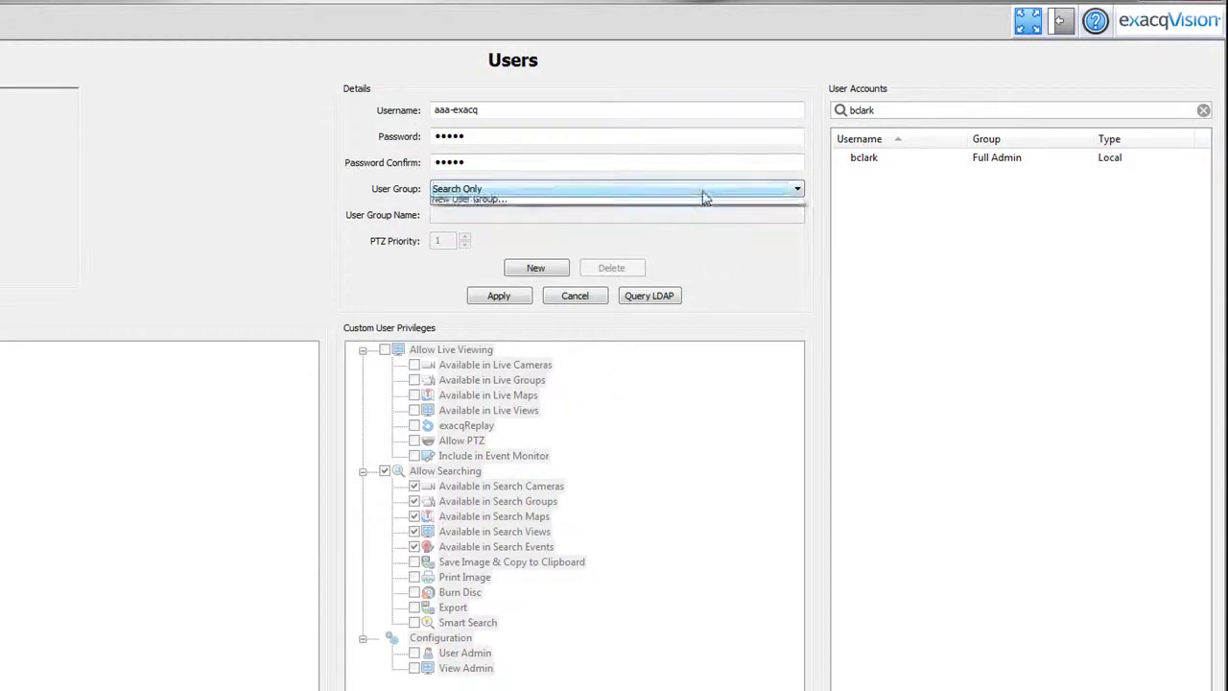
click(706, 196)
click(628, 248)
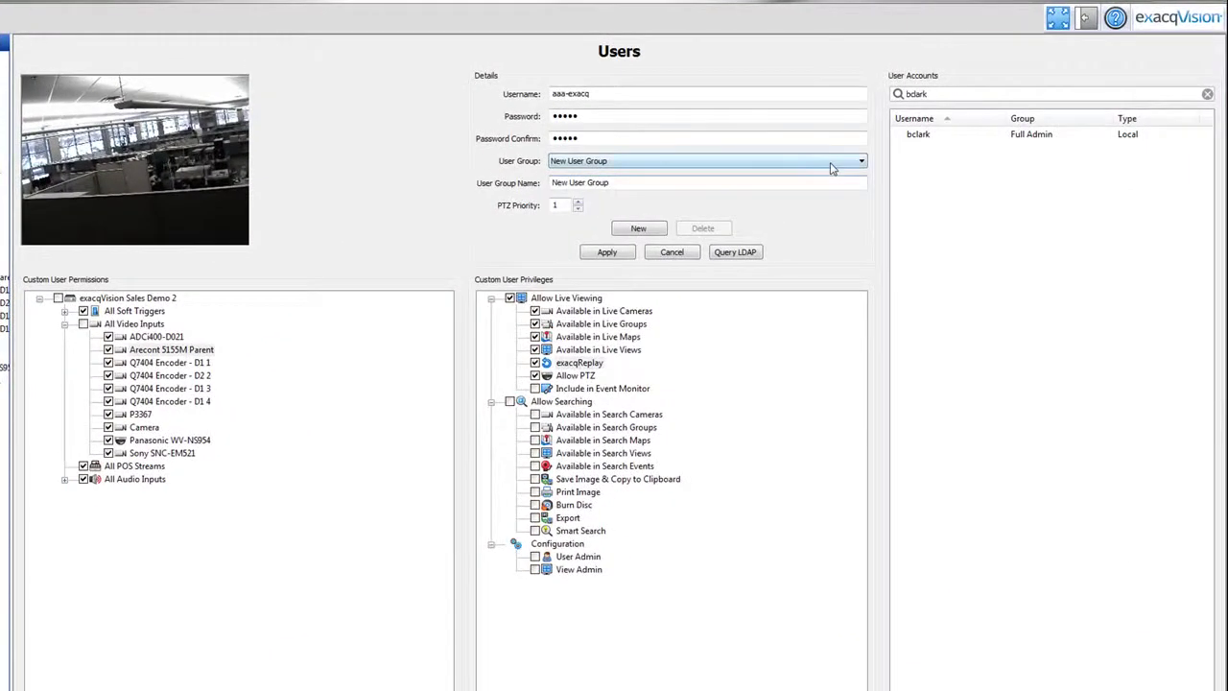
click(852, 139)
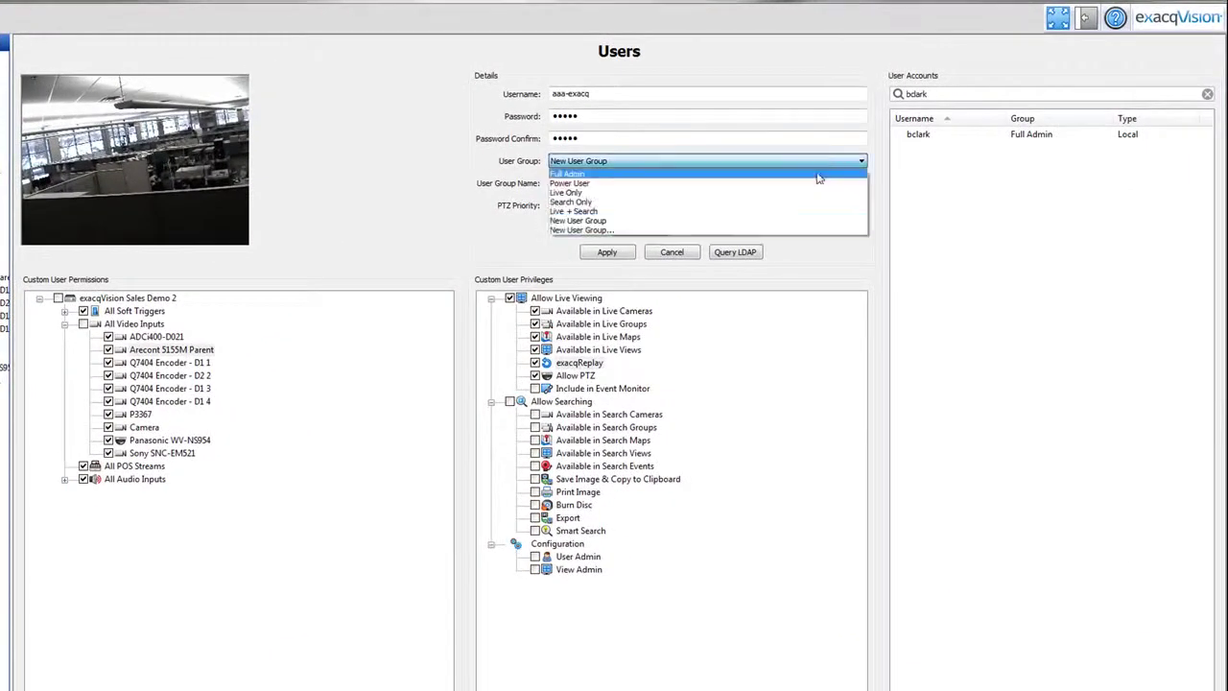
click(778, 227)
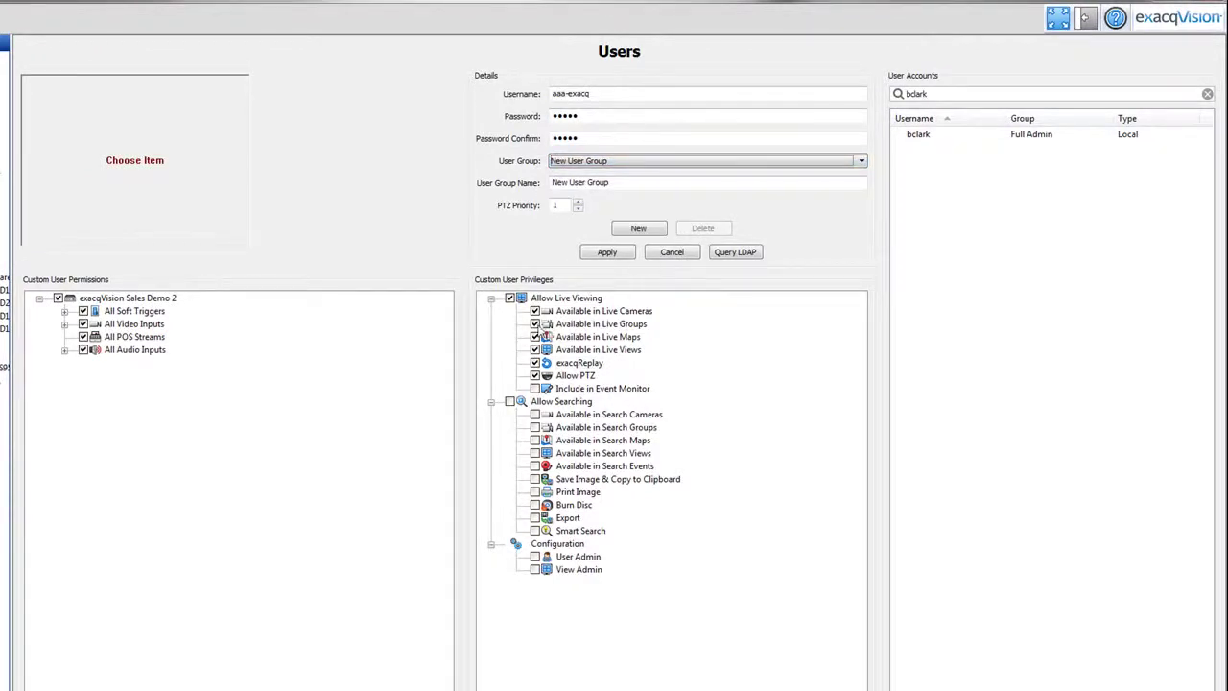
click(535, 325)
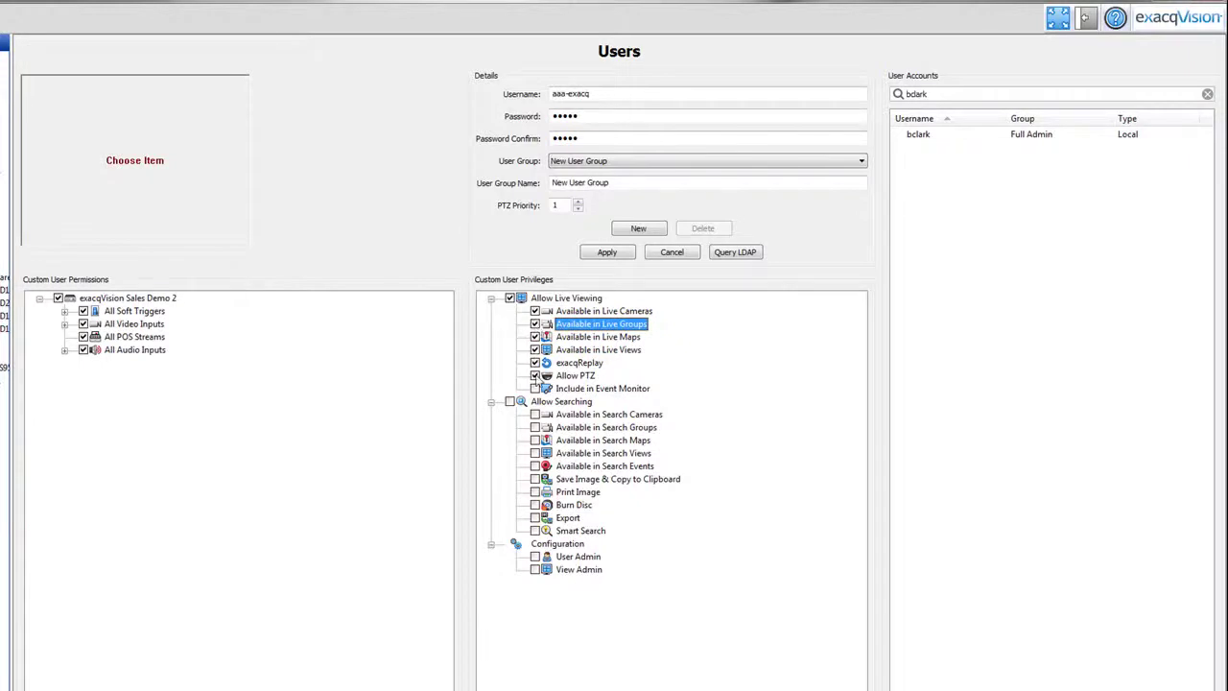
click(535, 376)
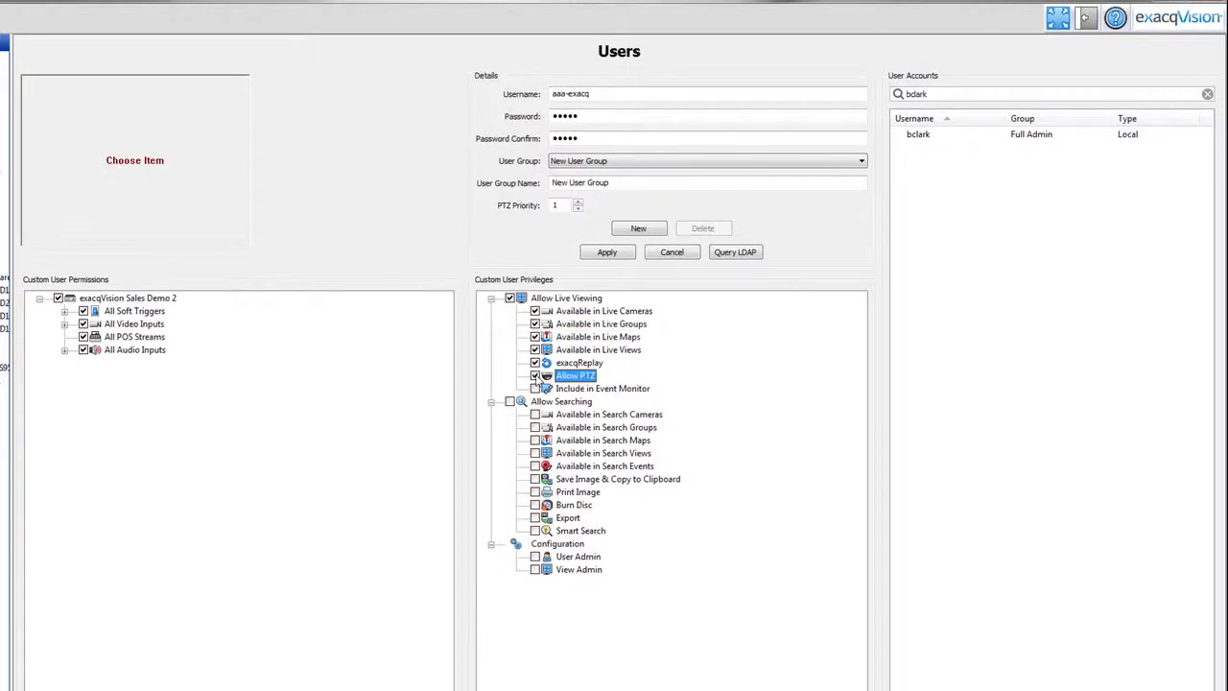
click(535, 556)
click(536, 570)
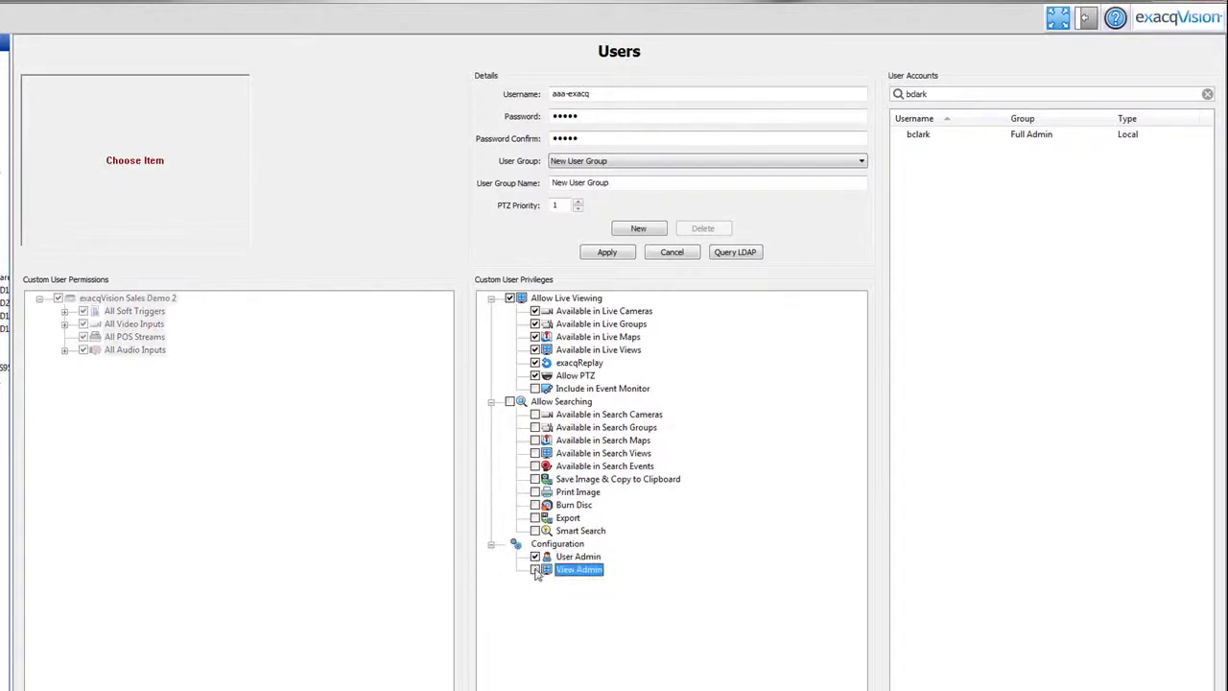
click(535, 556)
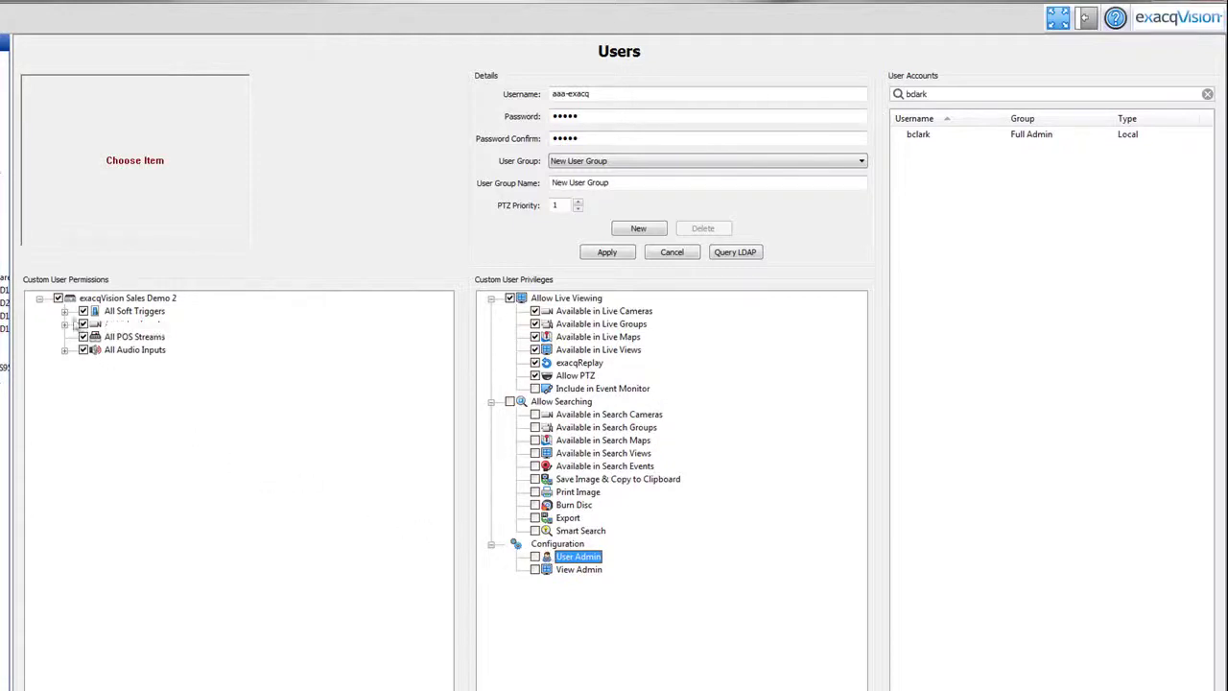
Expand All Video Inputs and toggle ADCi400-D021, Arecont 5155M Parent and Q7404 Encoder access off and on
click(65, 324)
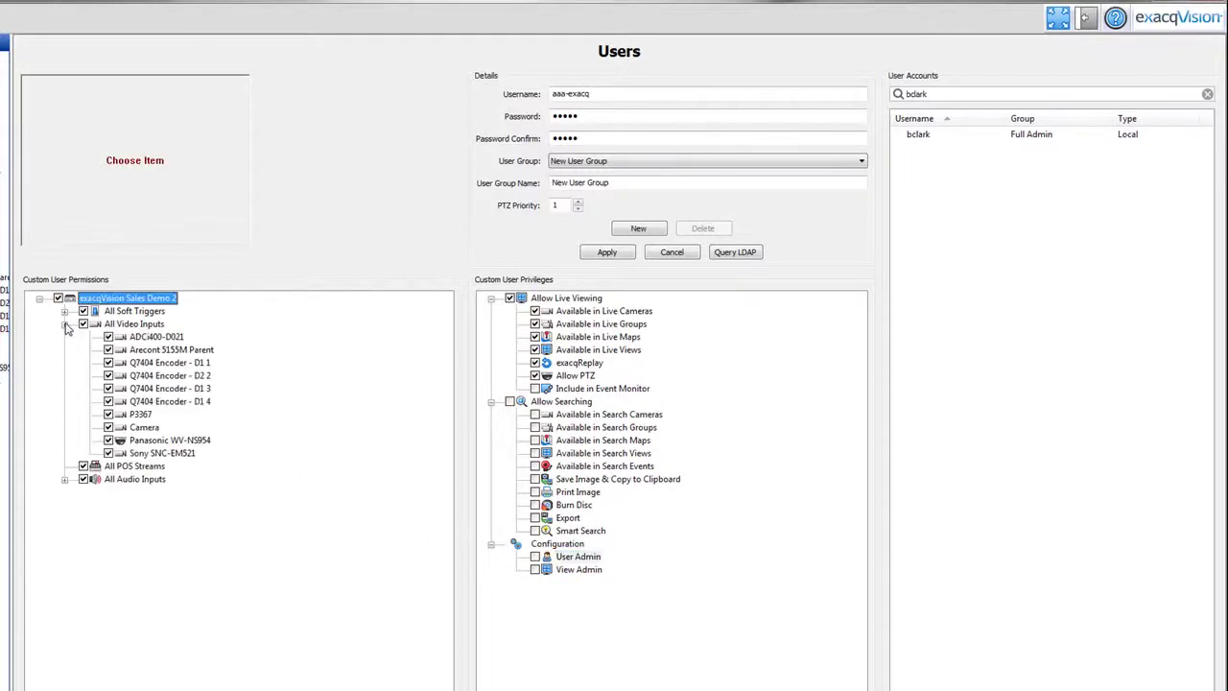
click(108, 336)
click(108, 349)
click(109, 362)
click(108, 349)
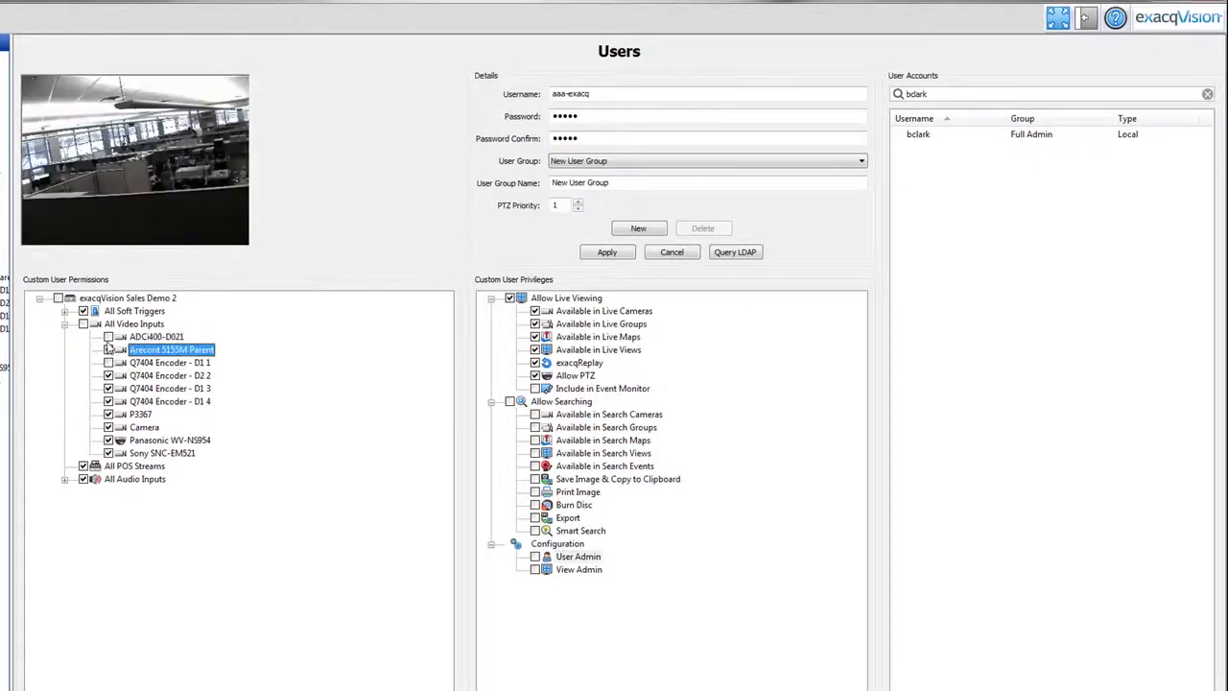
click(109, 337)
click(109, 363)
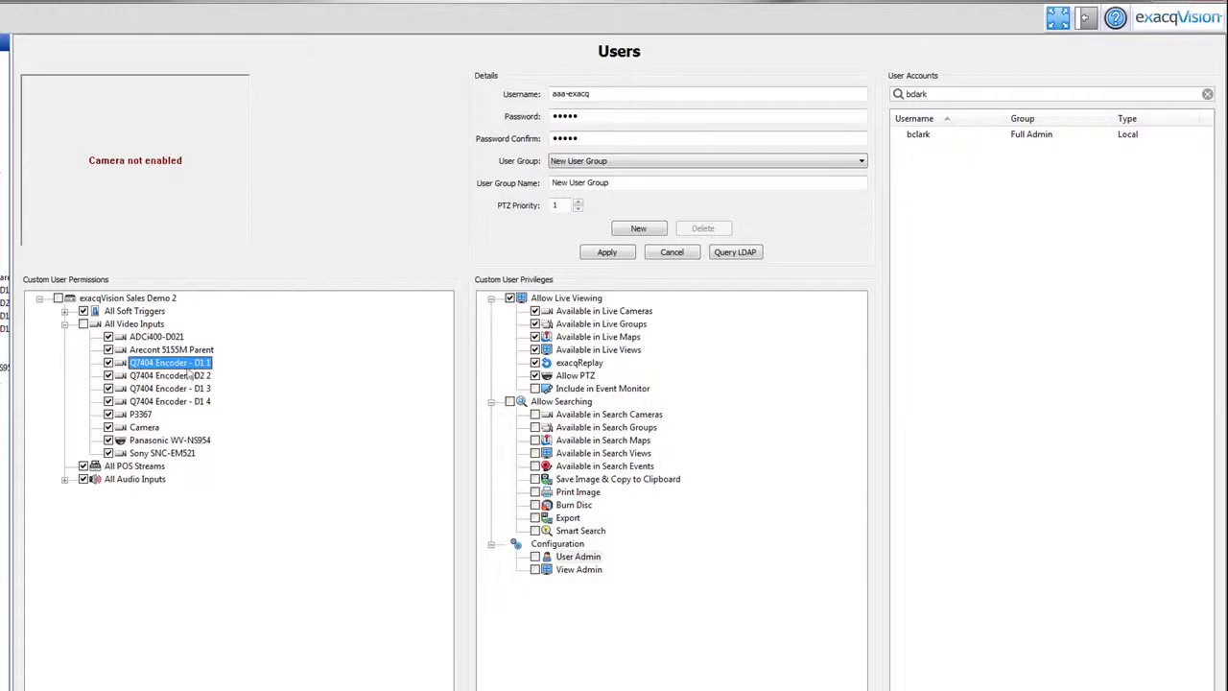
Rename the group to 'exacqVision Custom User' and leave PTZ priority at 1 after trying up to 4
drag(634, 181, 552, 185)
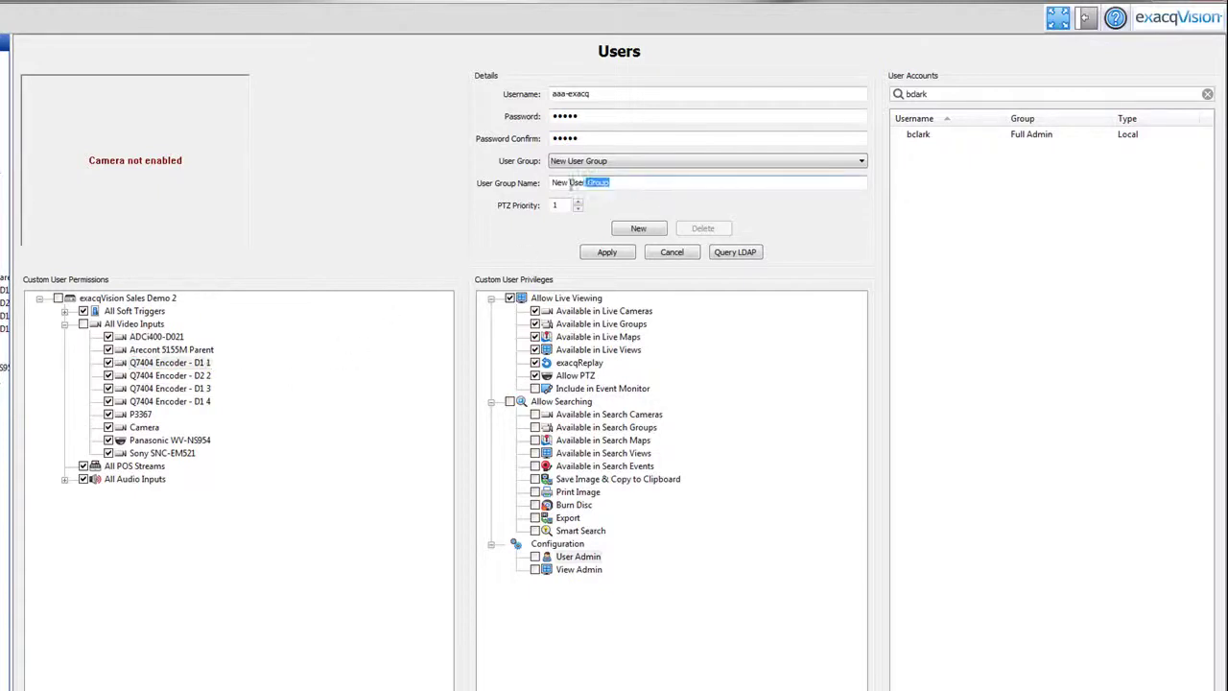
text(exacqVision Custom User)
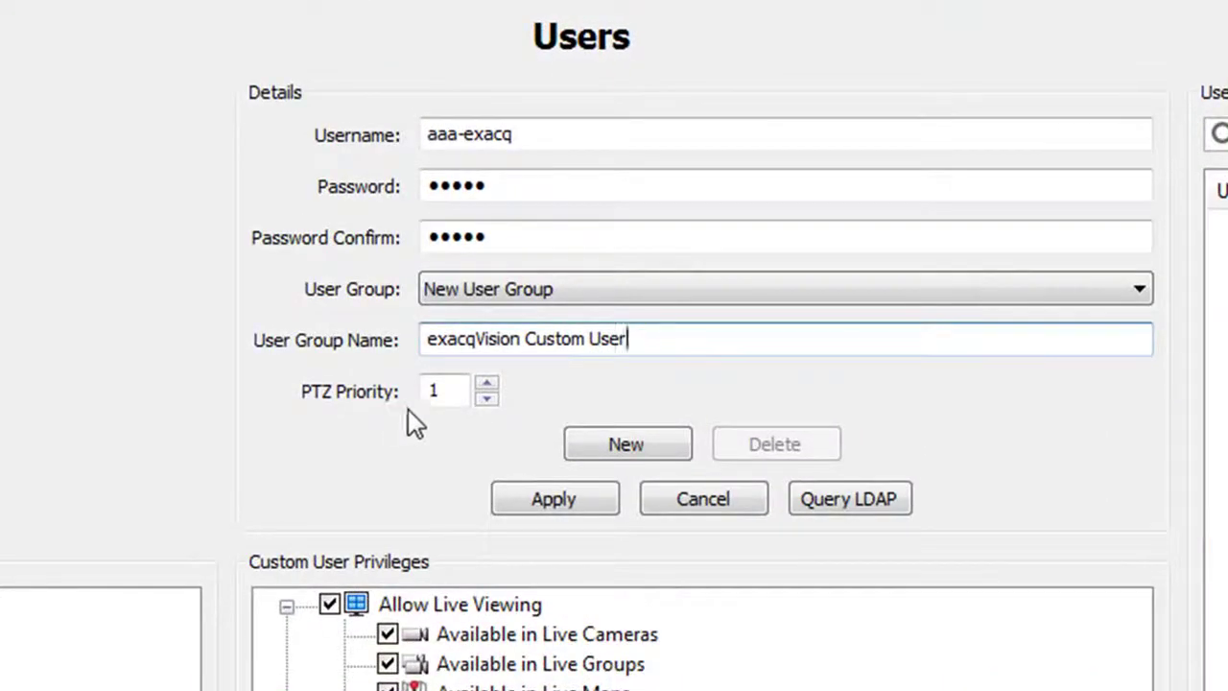
click(486, 384)
click(487, 384)
click(487, 384)
click(487, 401)
click(487, 403)
click(487, 399)
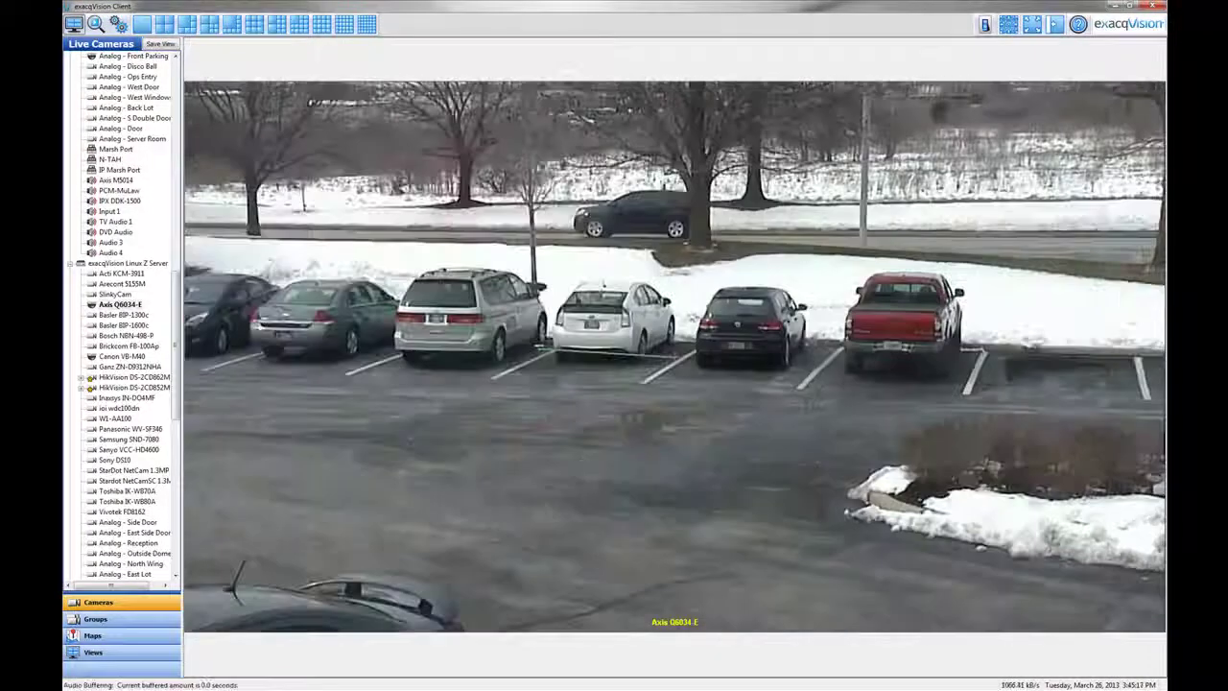
Pan the Axis Q6034-E PTZ camera across the parking lot
drag(675, 357, 674, 357)
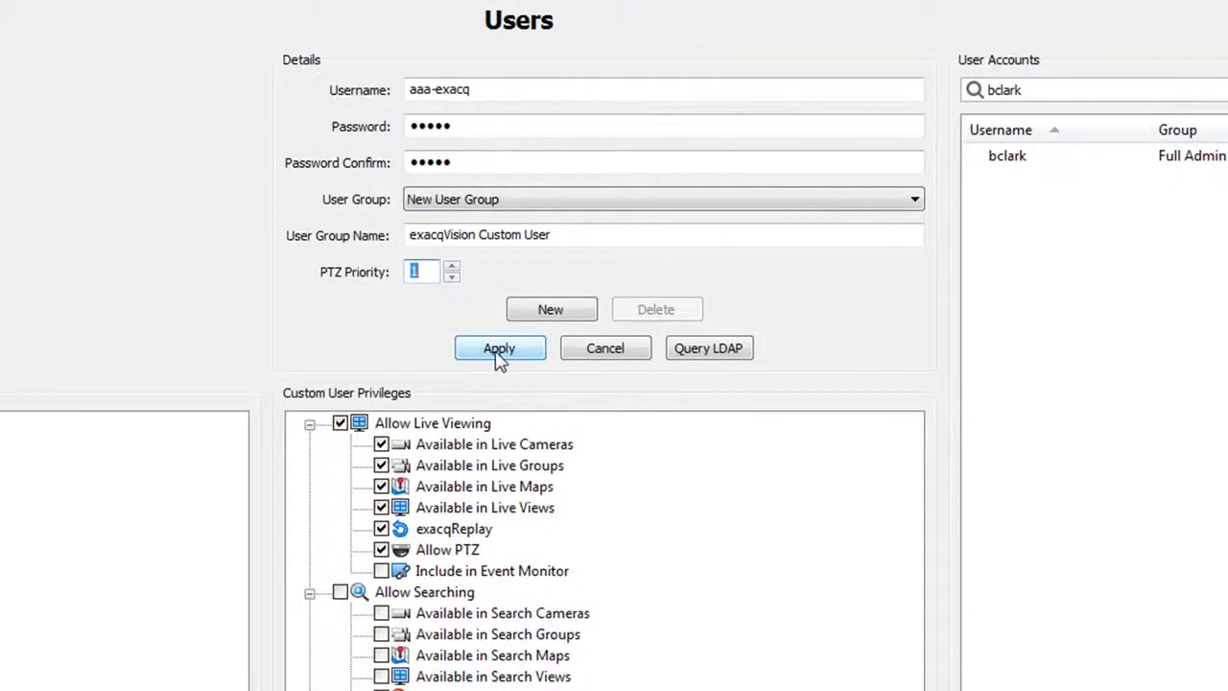
Apply user aaa-exacq, then give a fresh New User the exacqVision Custom User group
click(496, 351)
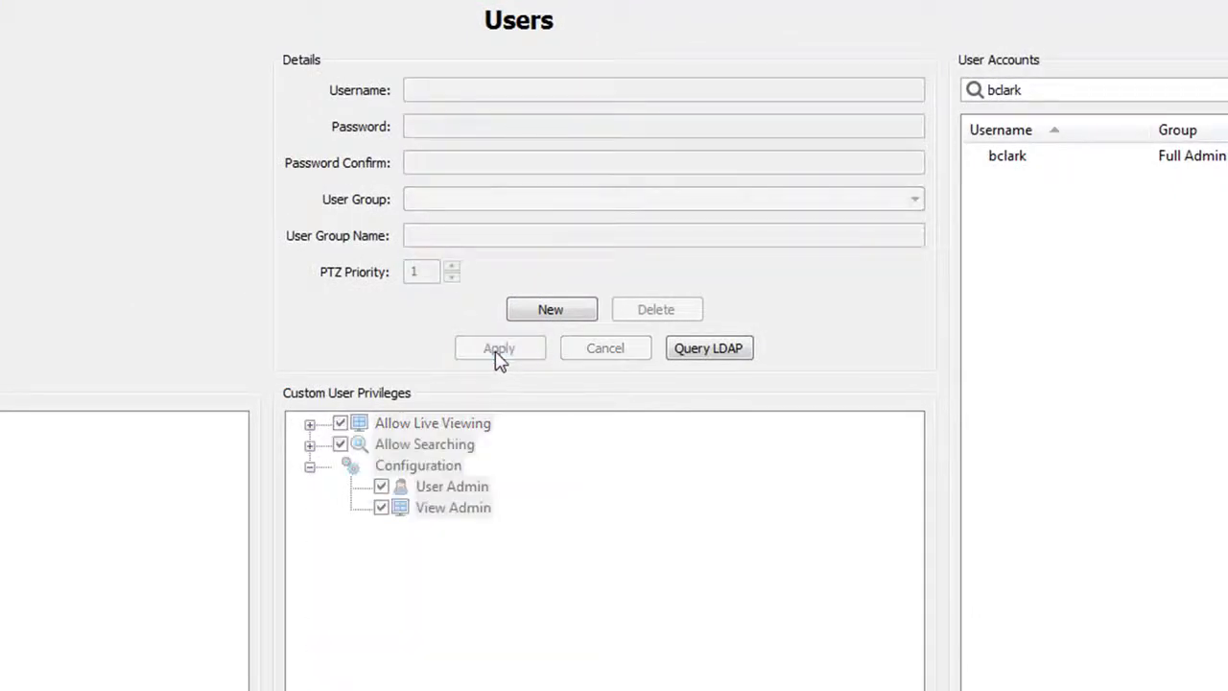
click(539, 317)
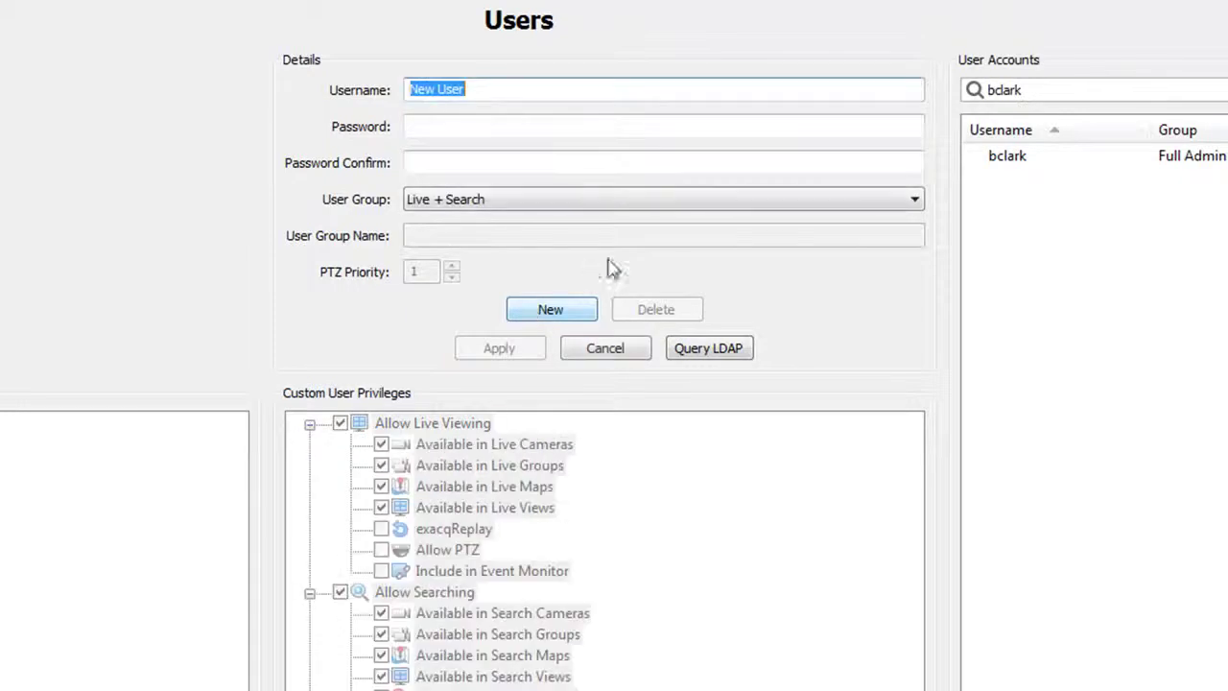
click(911, 199)
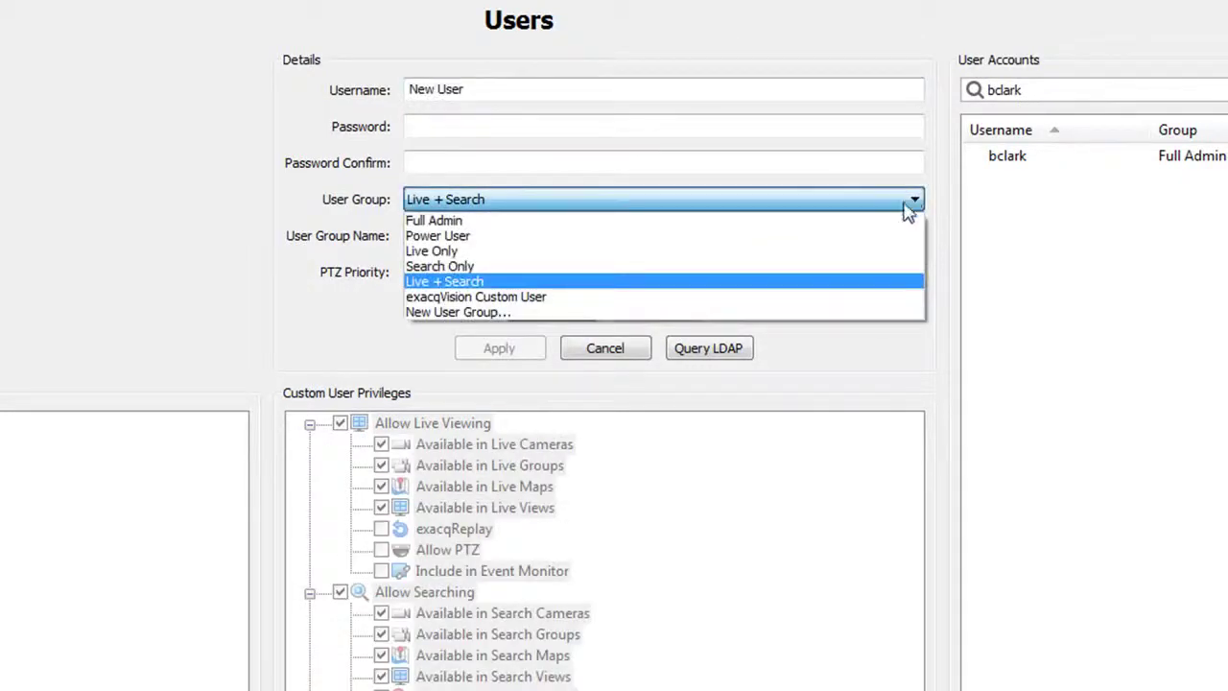
click(860, 304)
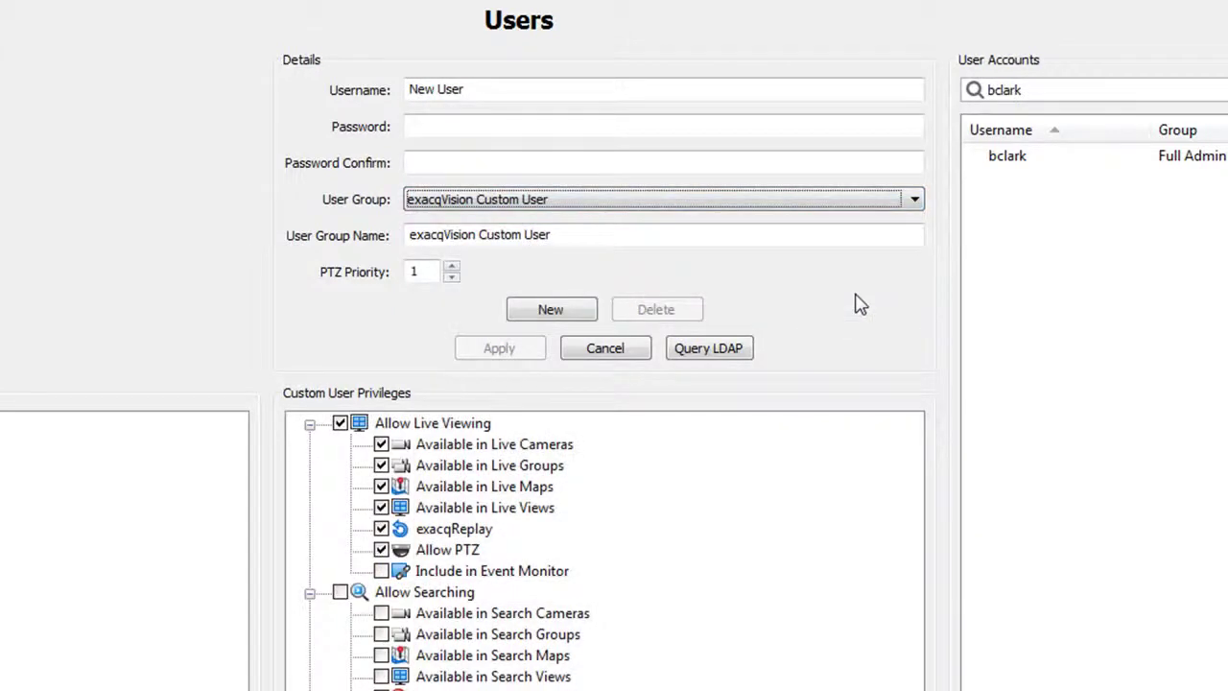